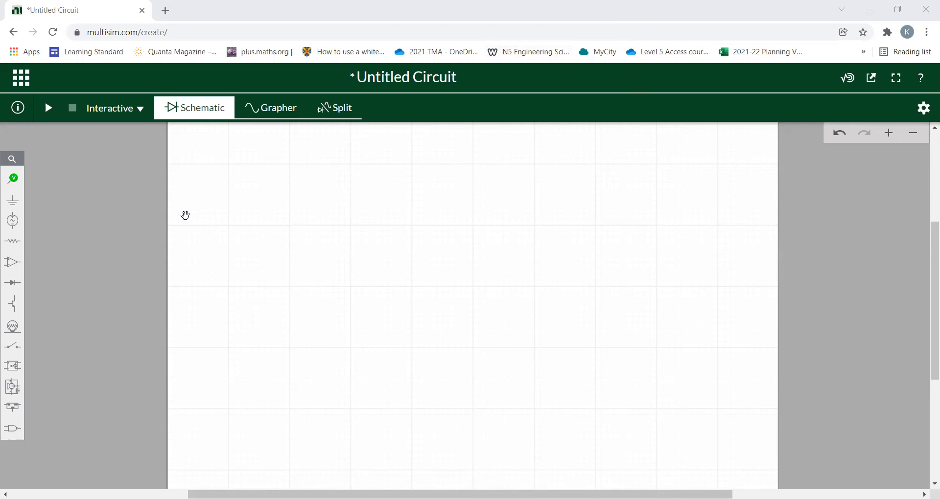
Step: Place an AC voltage source on the sheet and a diode above and to the right of it
click(13, 221)
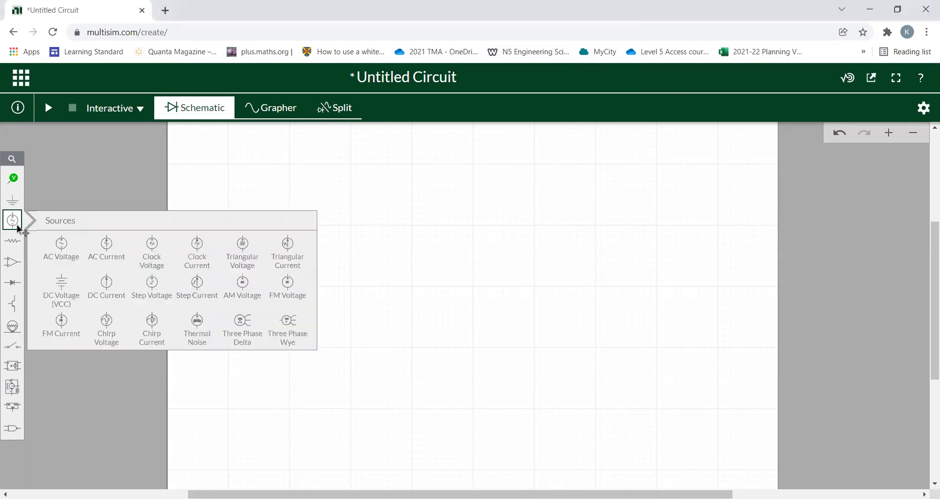
drag(63, 253, 301, 305)
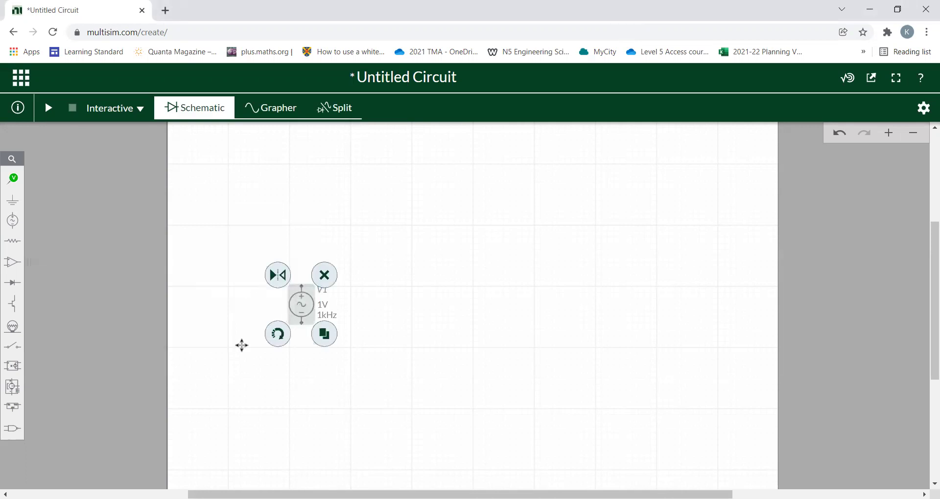
click(14, 293)
drag(64, 313, 454, 219)
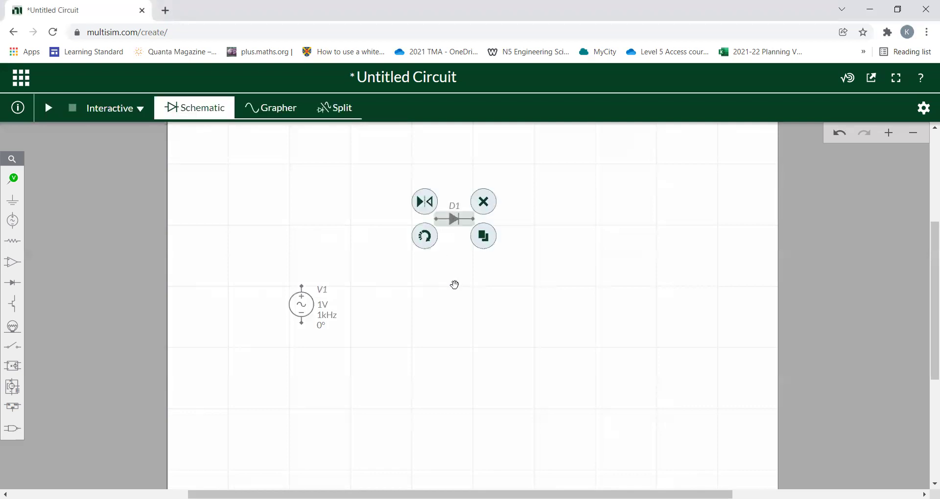
click(454, 285)
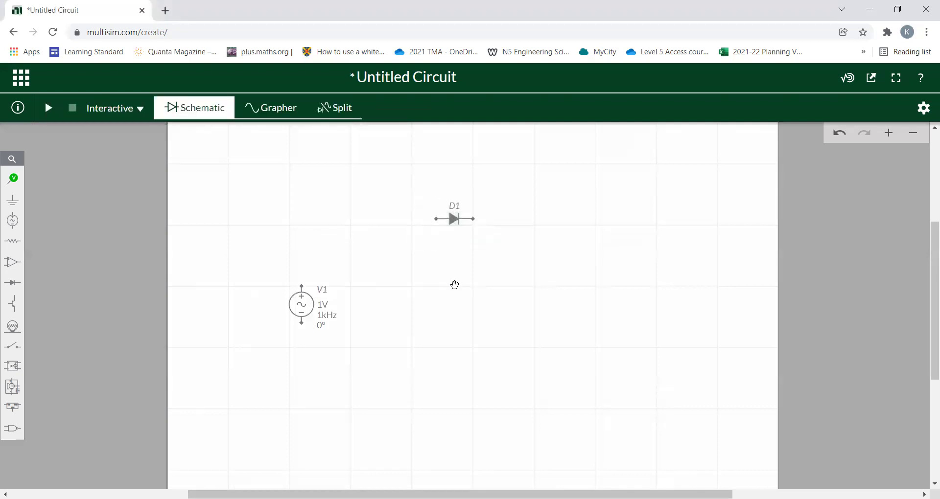
Step: Place a resistor to the right of the source, level with it, and a ground symbol centrally below the components
click(17, 244)
click(61, 267)
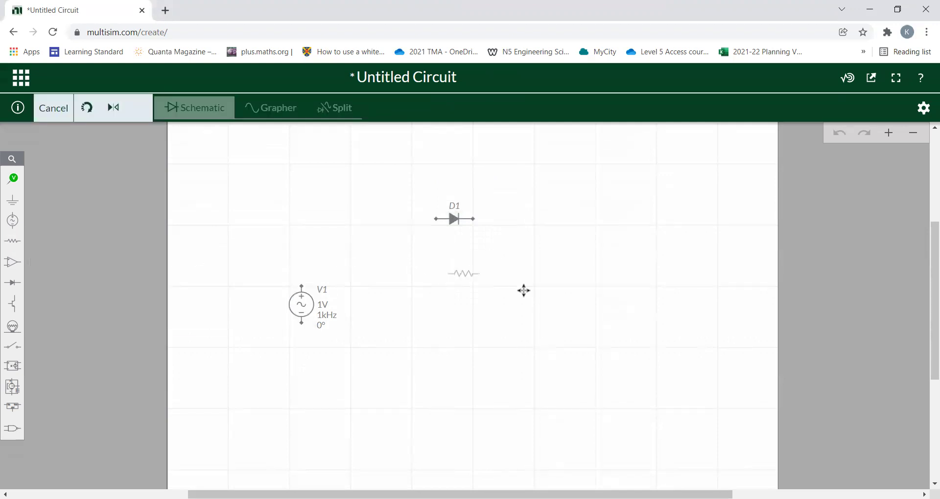
click(580, 305)
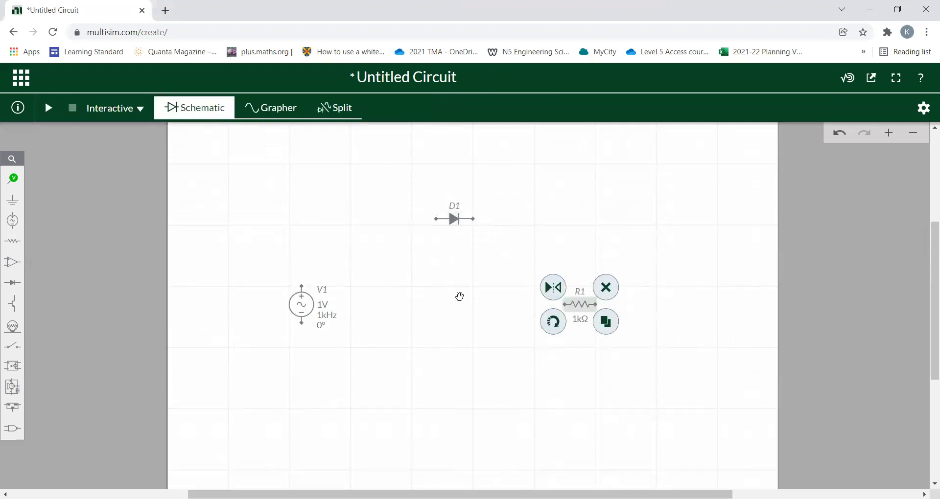
click(11, 204)
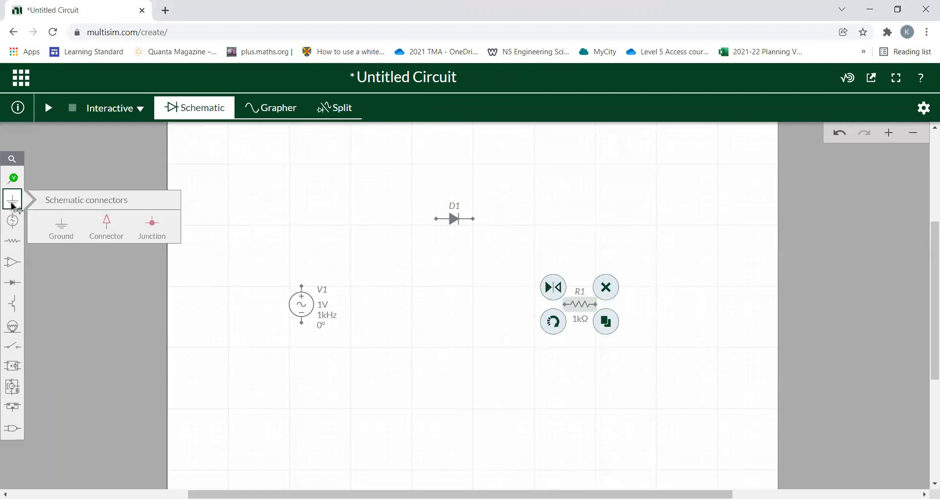
click(57, 225)
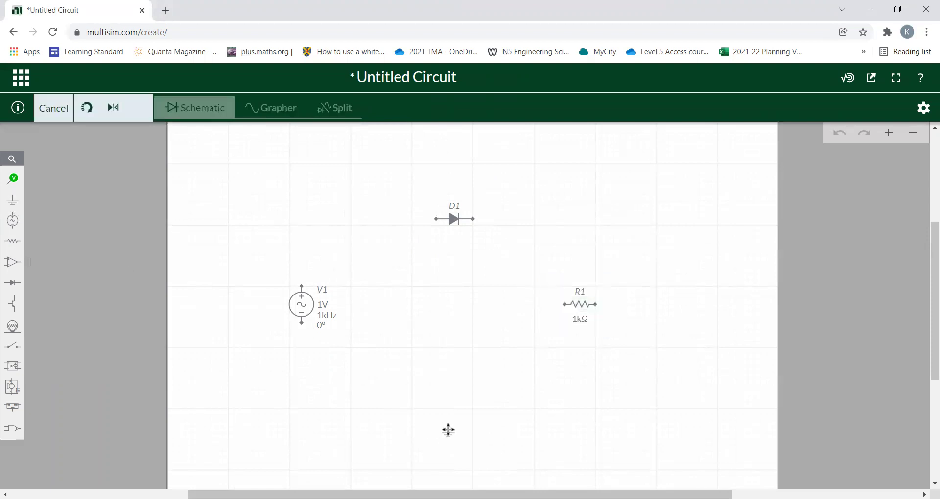
click(448, 430)
click(314, 417)
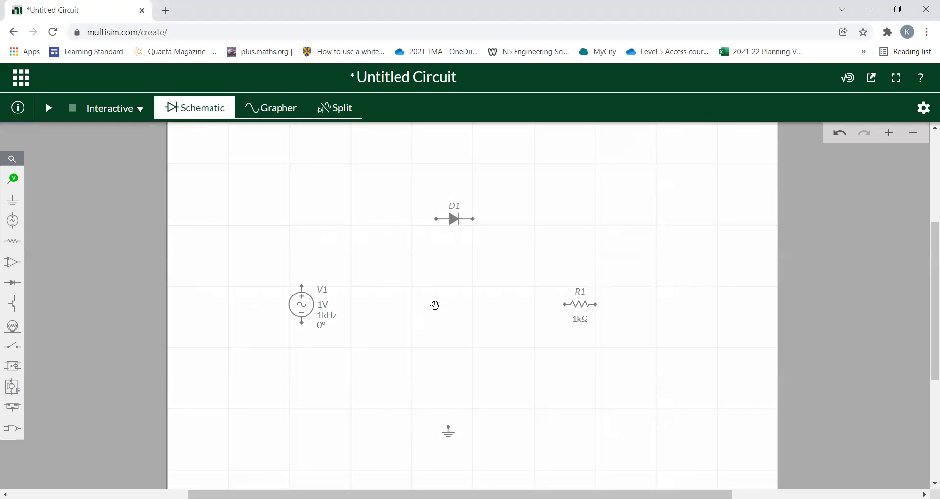
Step: Rotate resistor R1 so that it stands vertically
click(580, 306)
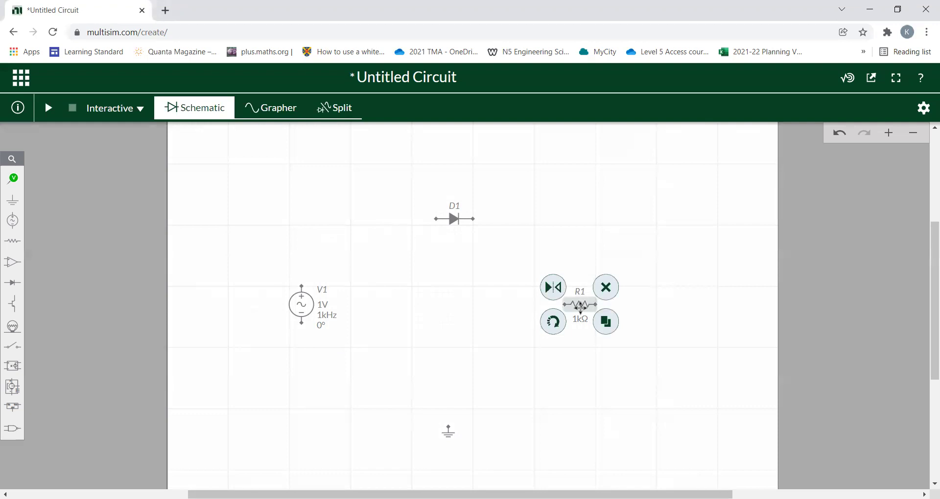
double_click(554, 323)
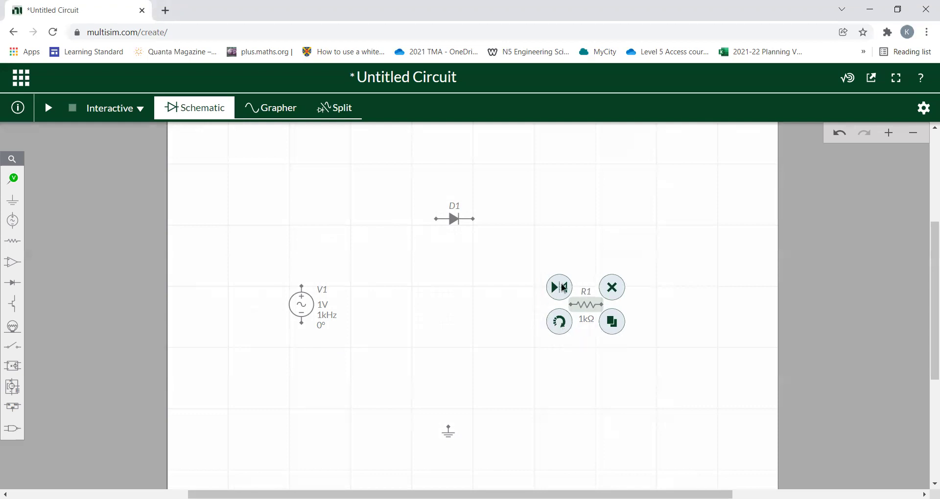
click(559, 321)
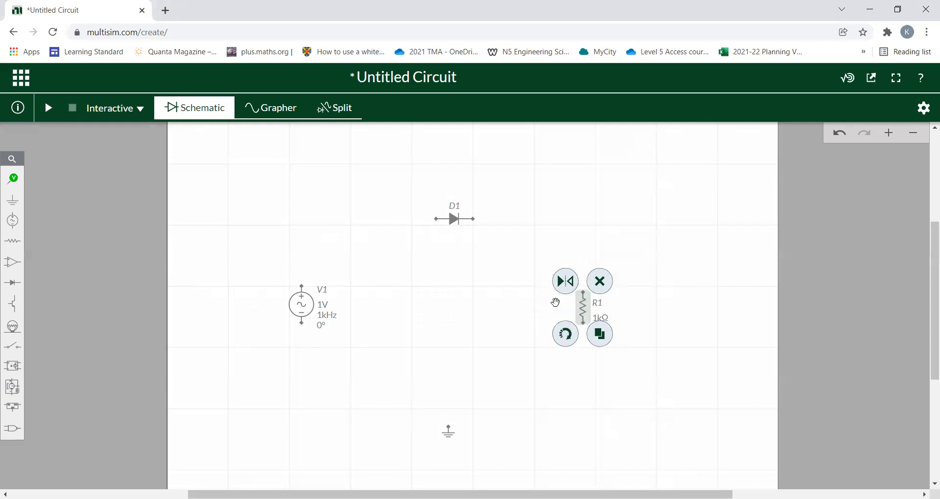
click(512, 308)
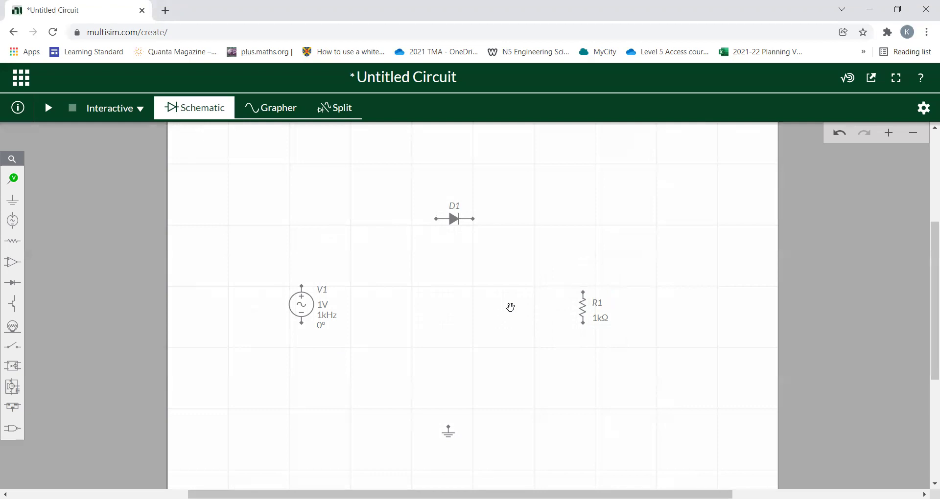
Step: Wire the source's positive terminal to the diode's anode and the diode's cathode to the upper end of resistor R1
click(301, 286)
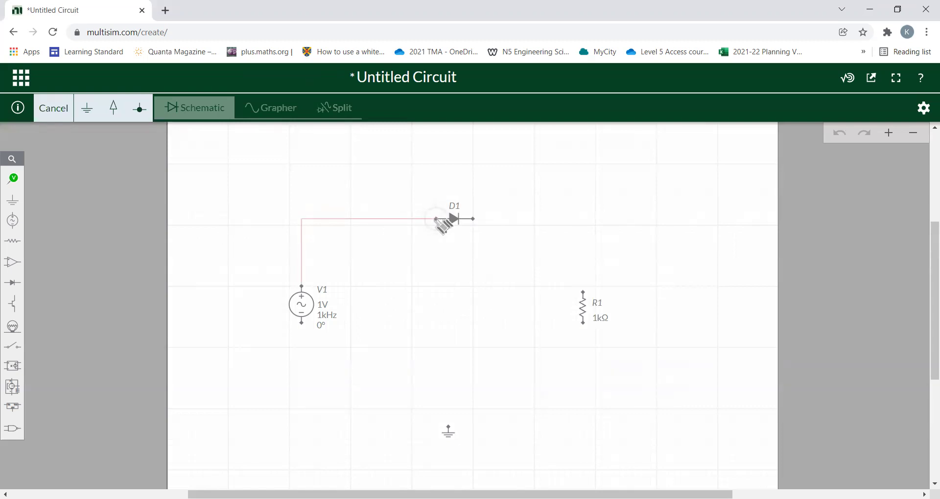
click(436, 219)
click(473, 218)
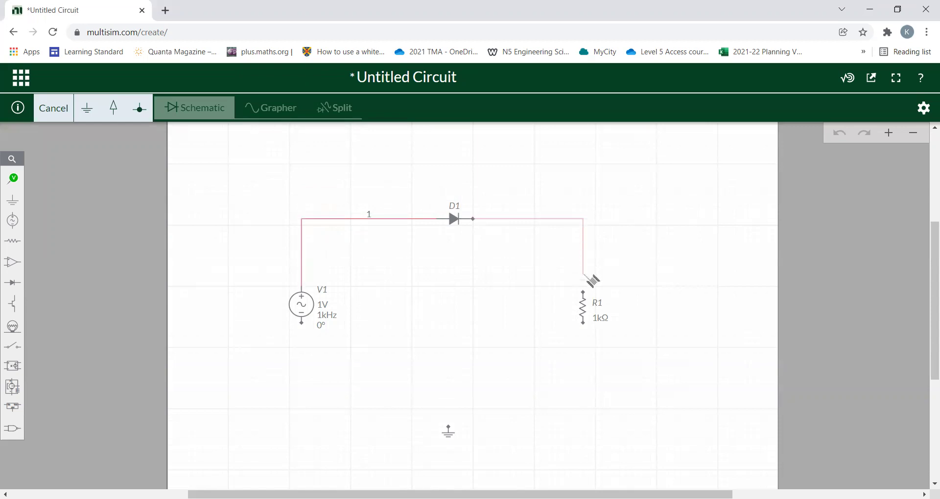
click(583, 293)
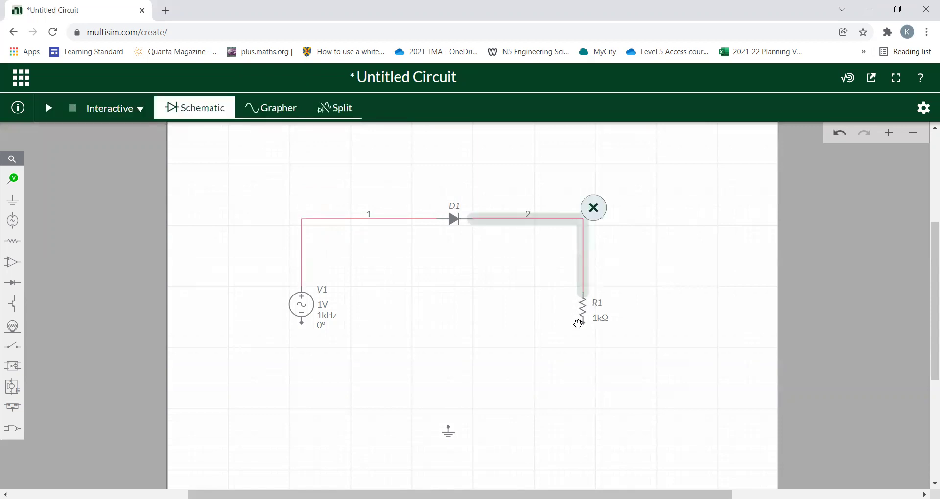
Step: Wire the lower end of R1 around to the source's negative terminal and connect the ground symbol to that return wire
click(582, 324)
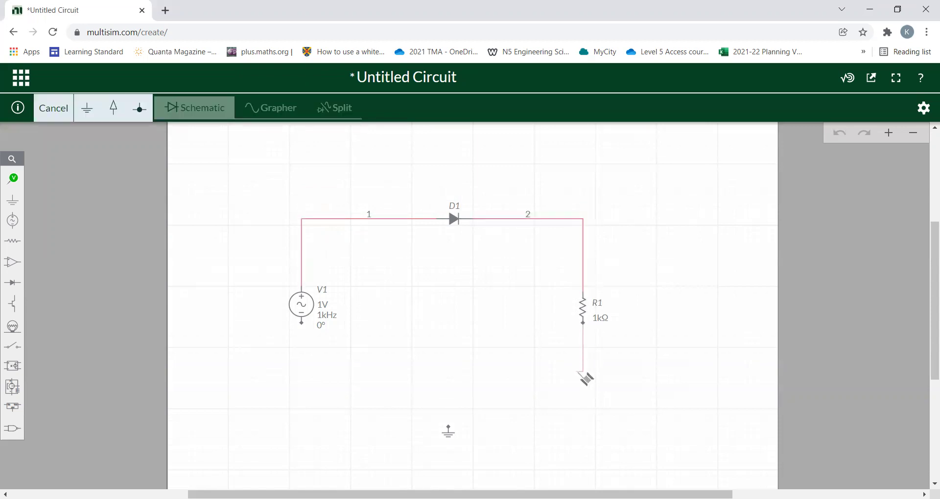
click(298, 378)
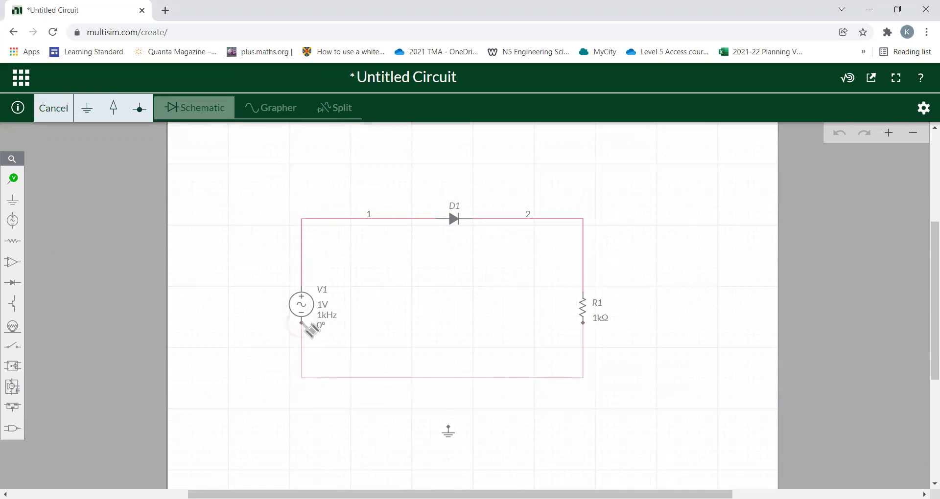
click(302, 323)
click(504, 419)
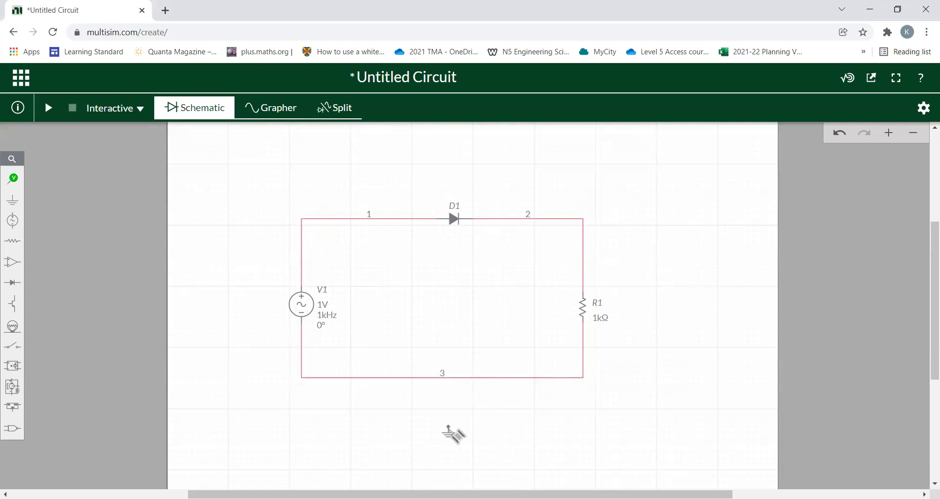
click(448, 428)
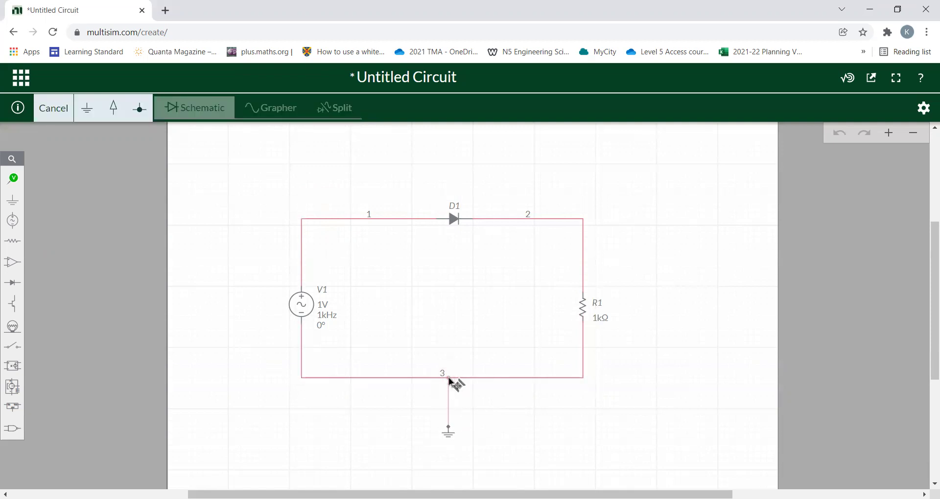
click(449, 380)
click(524, 422)
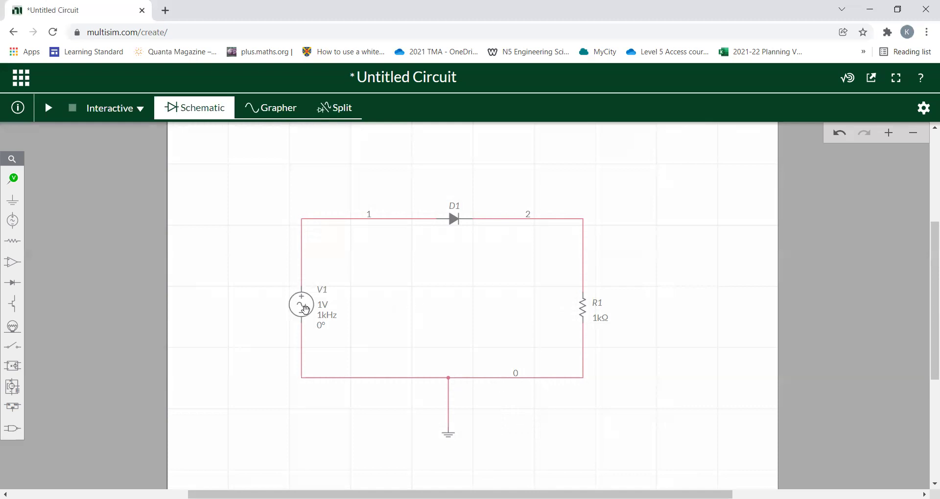
Step: Set AC source V1 to a peak voltage of 12 V and a frequency of 60 Hz
click(304, 308)
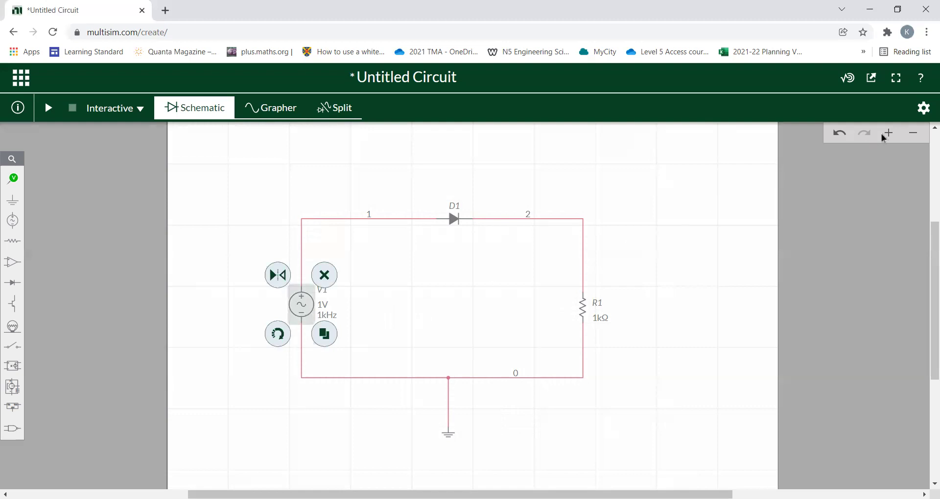
click(922, 110)
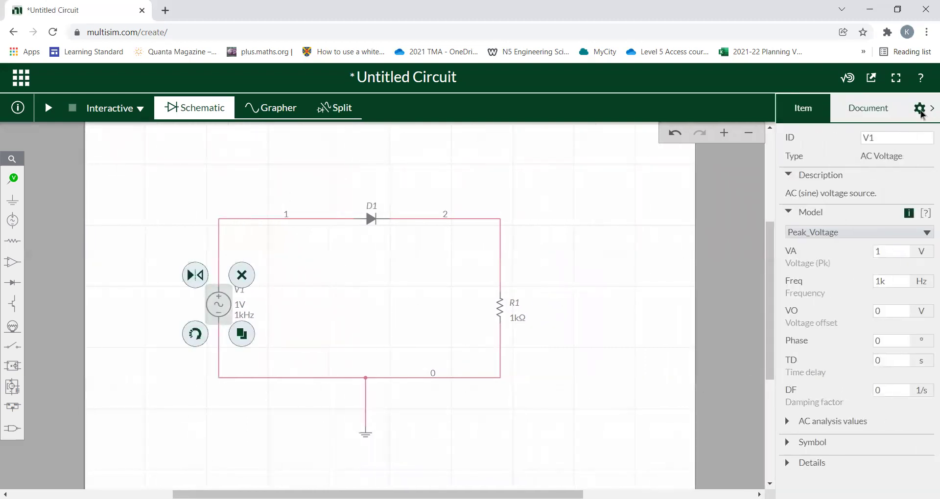
double_click(896, 252)
text(12)
double_click(880, 281)
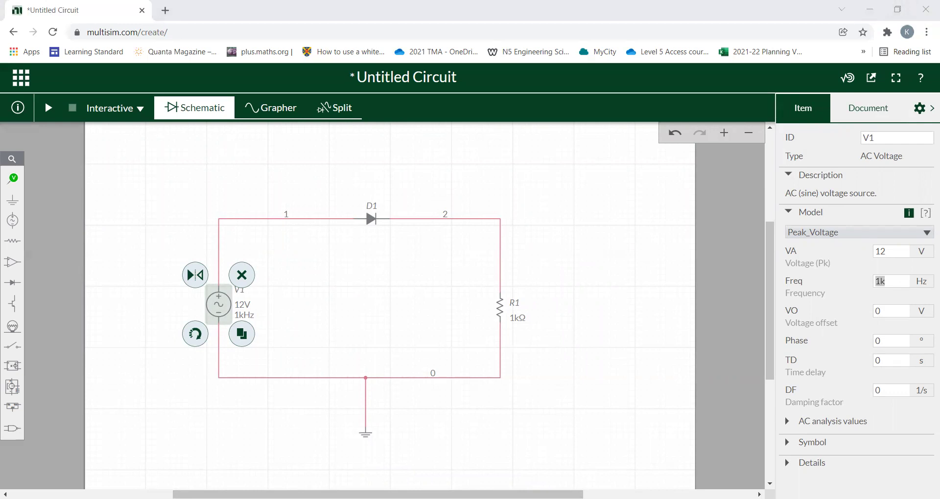
click(890, 282)
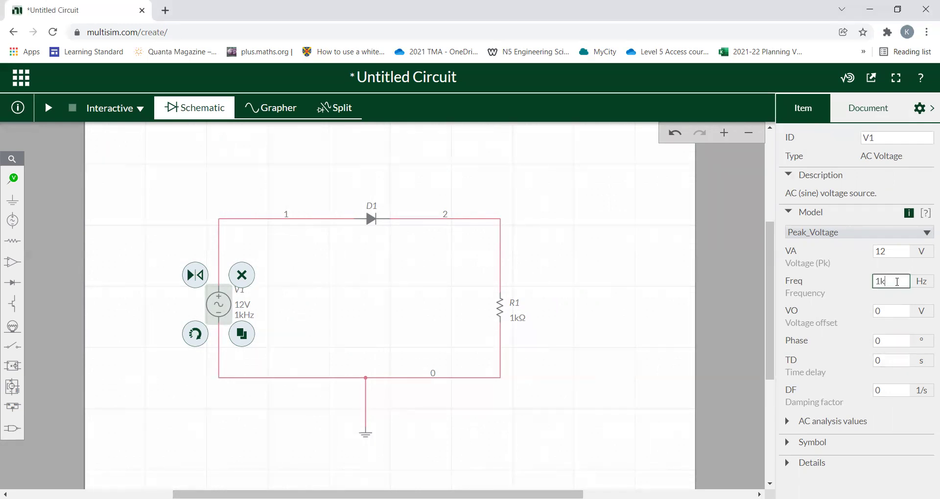
drag(888, 282, 858, 288)
text(60)
click(661, 295)
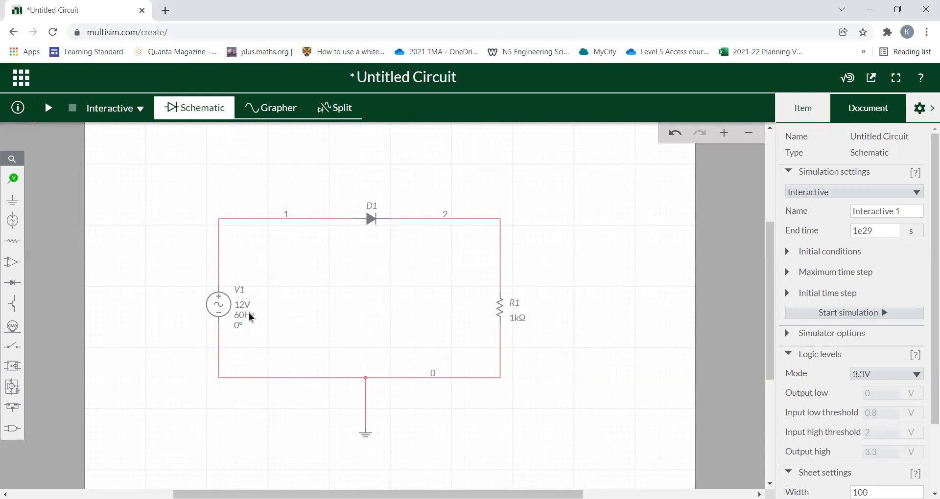
Step: Place voltage probes on the wire between the source and the diode and on the wire between the diode and R1
click(12, 178)
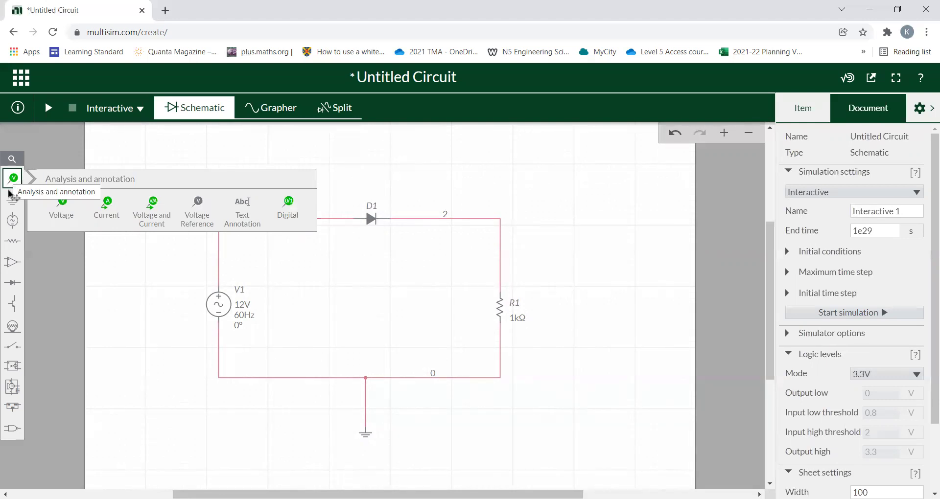
click(44, 207)
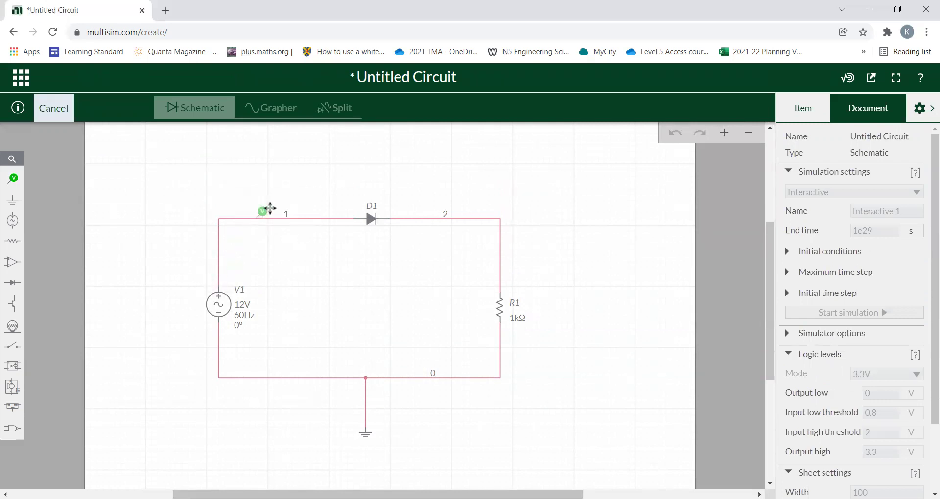
click(269, 205)
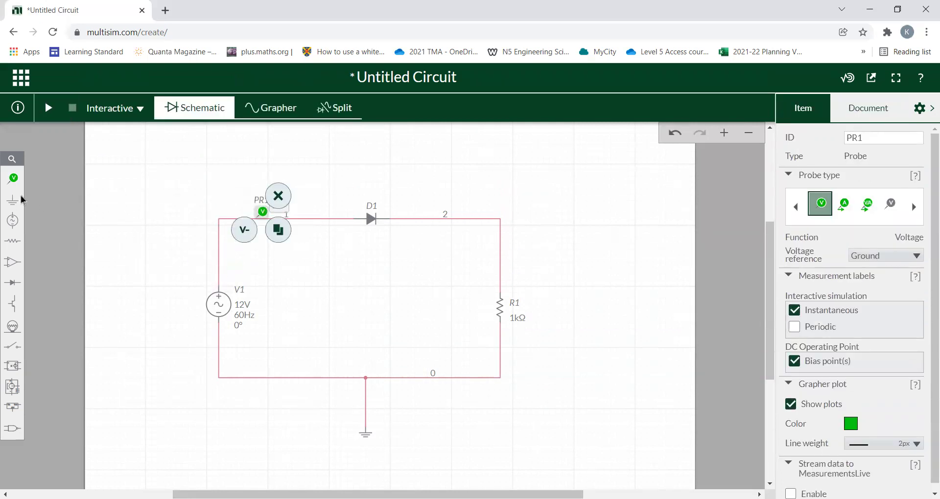
click(14, 179)
click(62, 205)
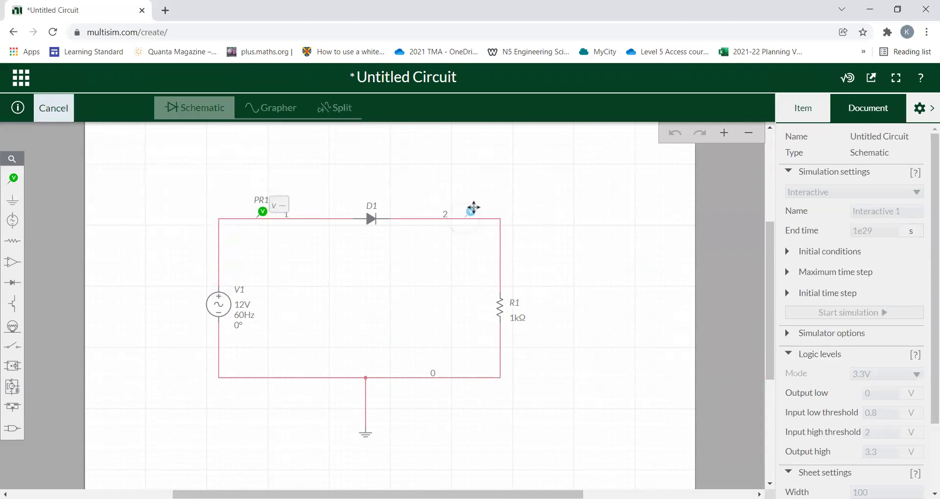
click(473, 208)
click(577, 207)
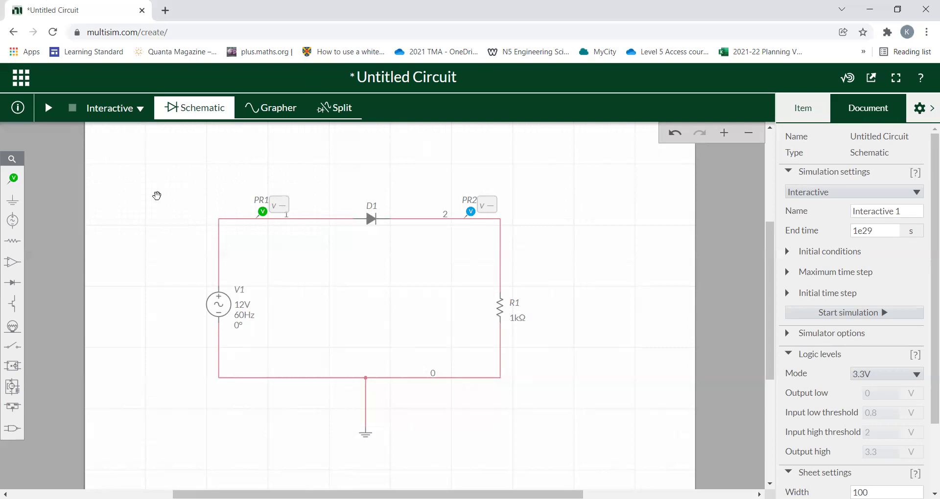
Step: Run the interactive simulation and display the probe voltages in the Grapher
click(48, 108)
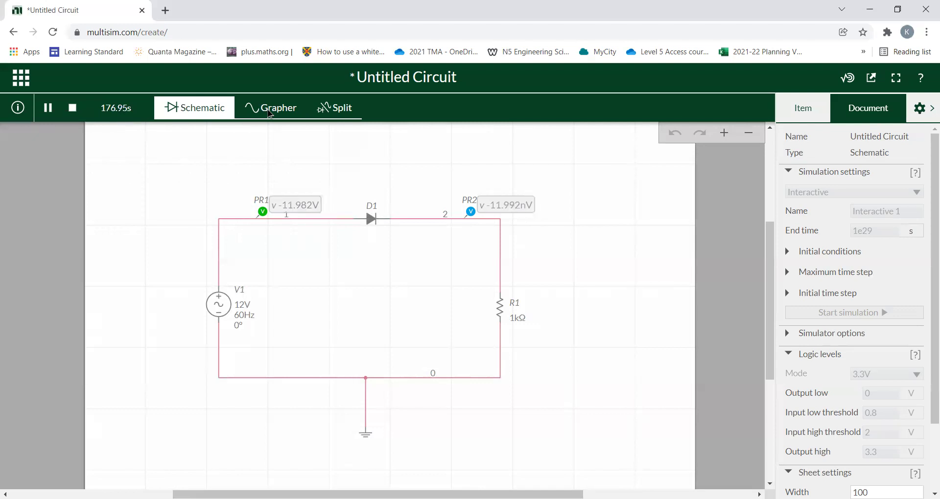
click(269, 108)
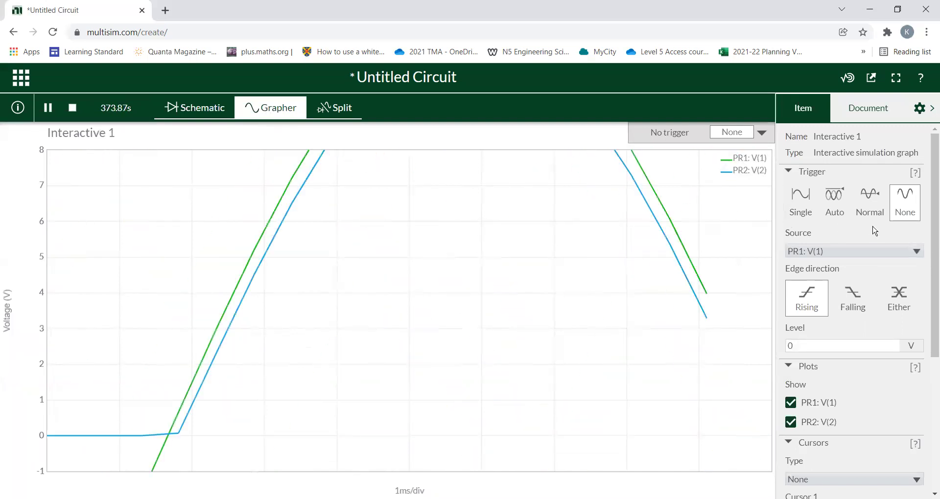
Step: Set the graph's voltage axis range to a minimum of -12 V and a maximum of 12 V
scroll(873, 227, down, 4)
scroll(872, 227, down, 1)
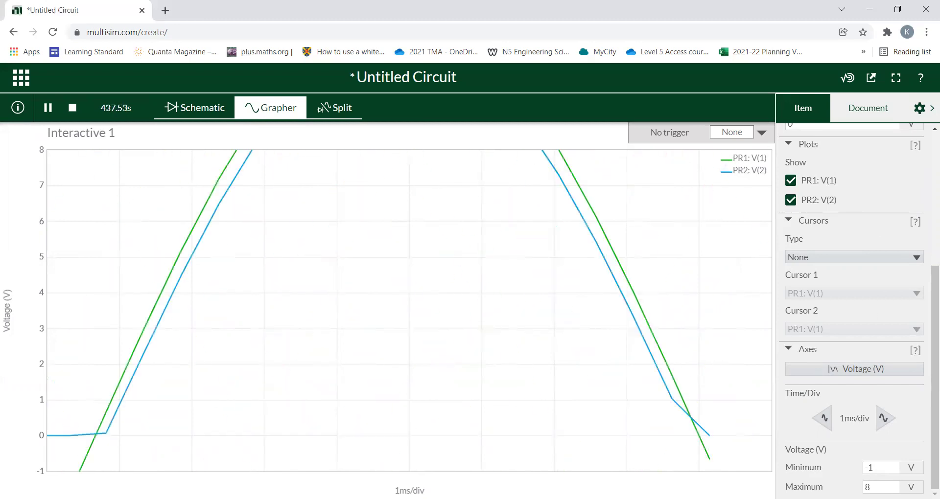
click(878, 468)
double_click(879, 468)
text(-12)
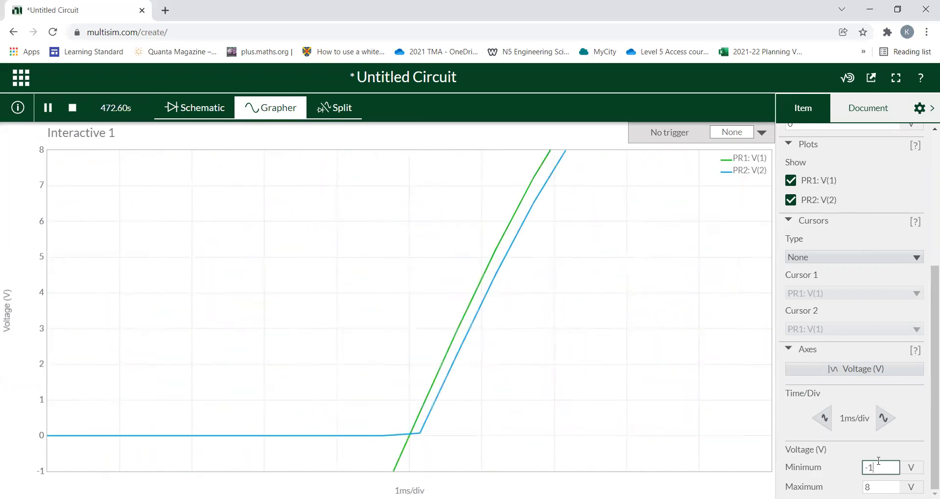
key(Return)
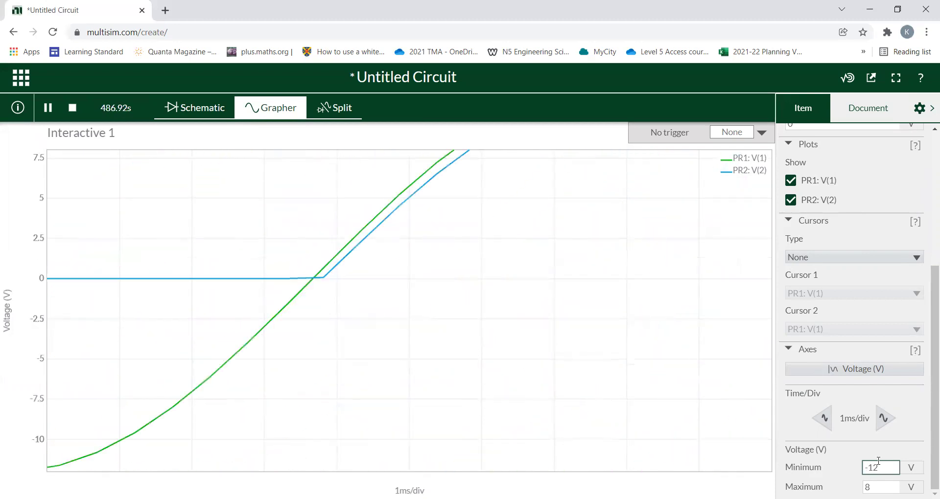
click(881, 487)
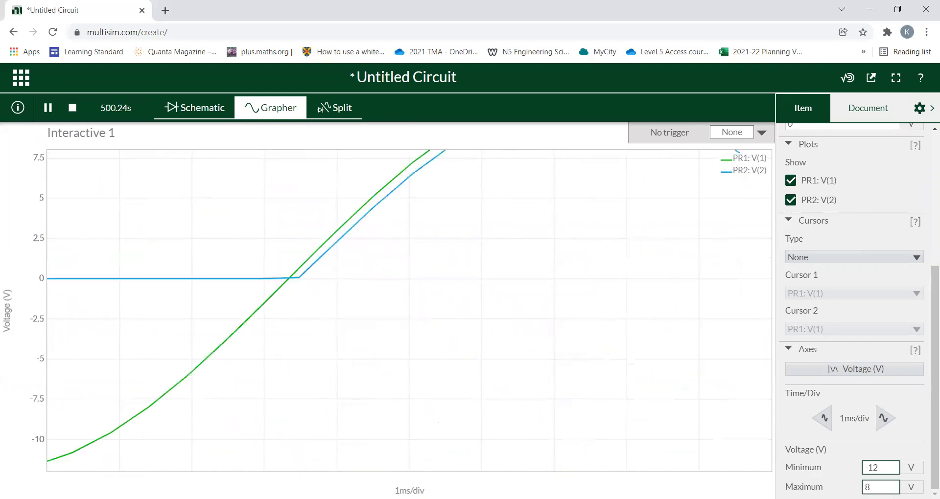
key(ctrl+a)
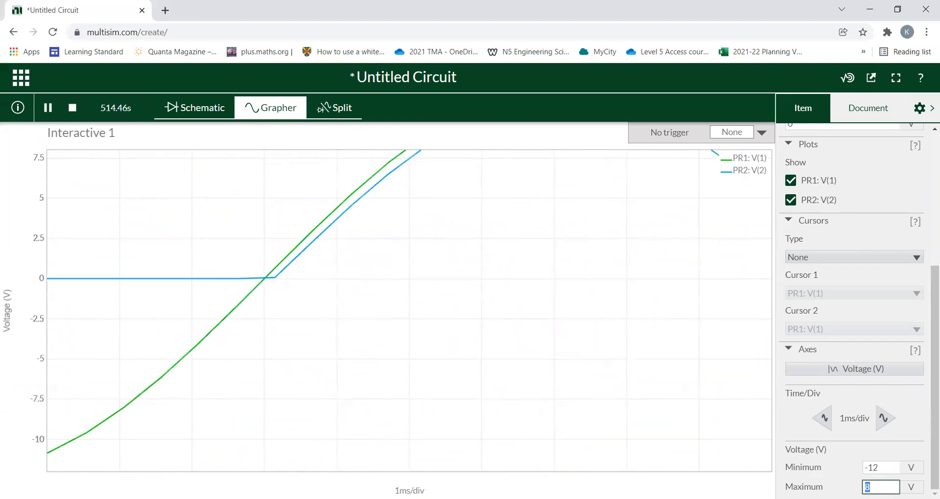
text(12)
key(Return)
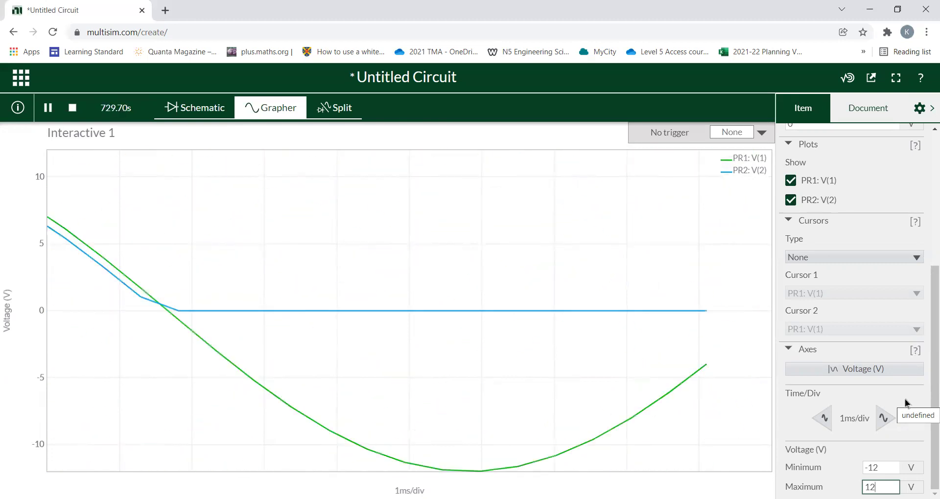
Step: Widen the graph's time scale to 5ms/div and pause the simulation with several cycles in view
click(885, 422)
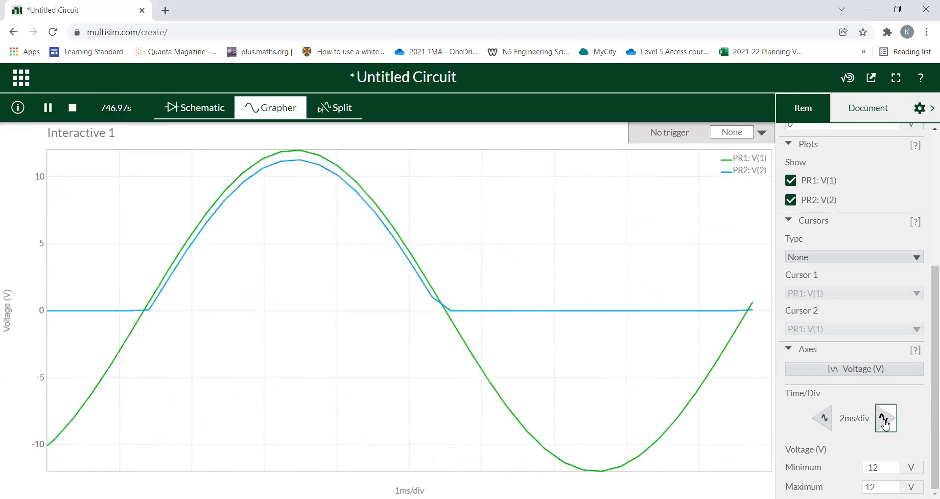
click(885, 422)
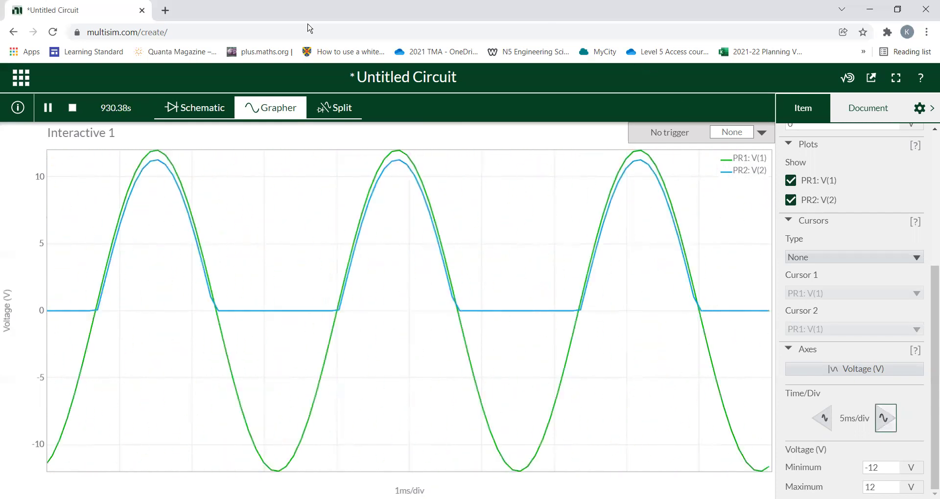
click(49, 109)
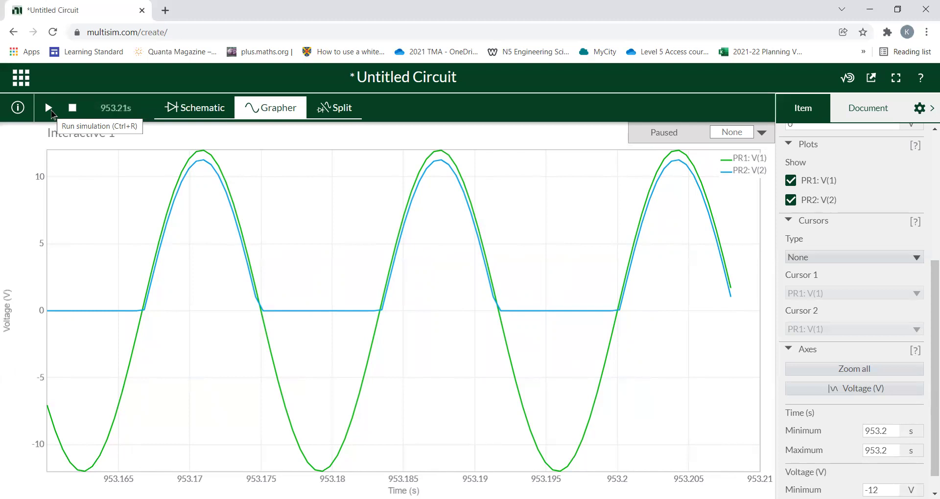
Step: Show the schematic and graph side by side, then resume the simulation briefly and pause it again
click(336, 109)
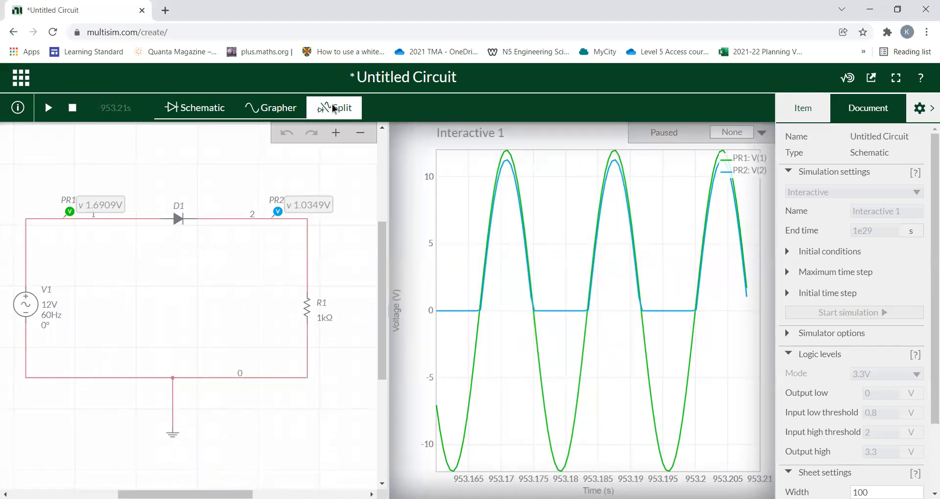
click(48, 111)
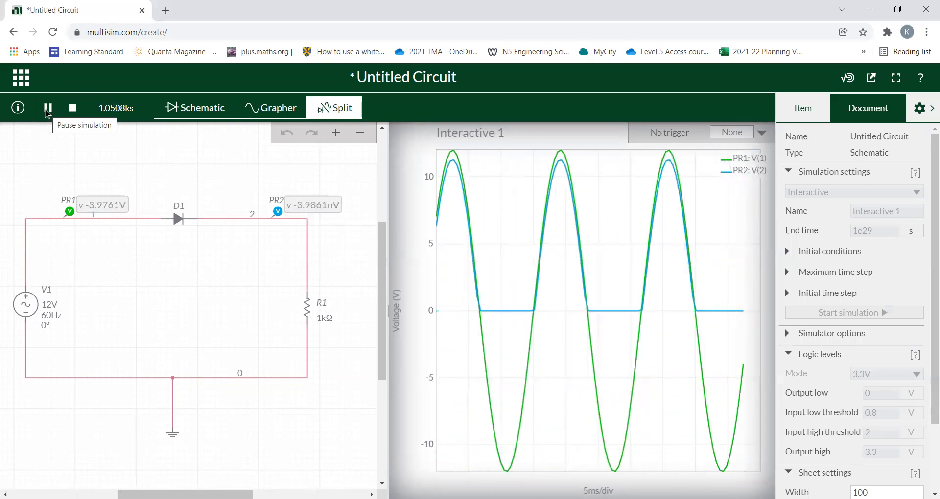
click(47, 108)
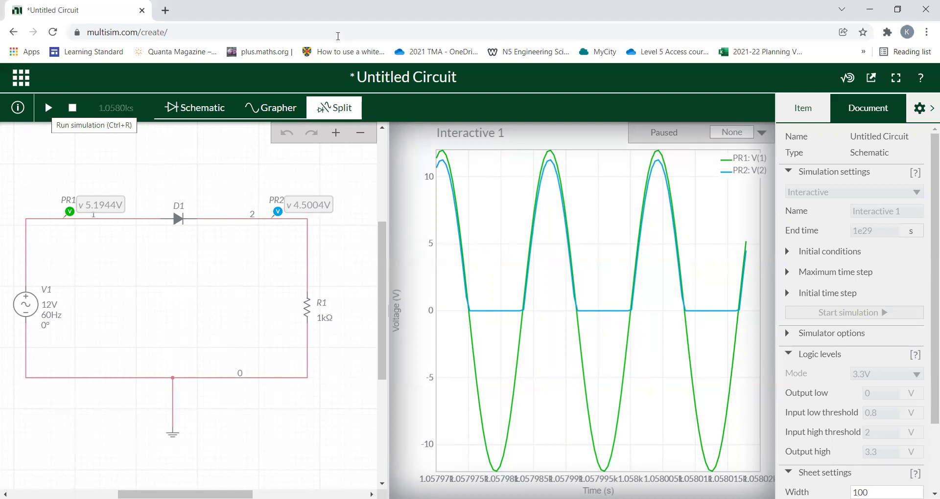
Step: Rename the untitled circuit as "Half Wave Rectifier"
click(381, 82)
text(Ha)
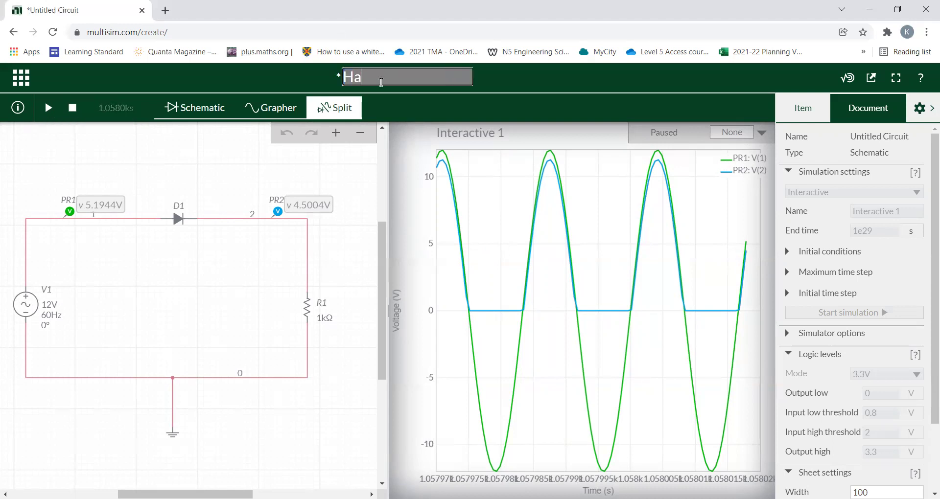
text(lf Wave Re)
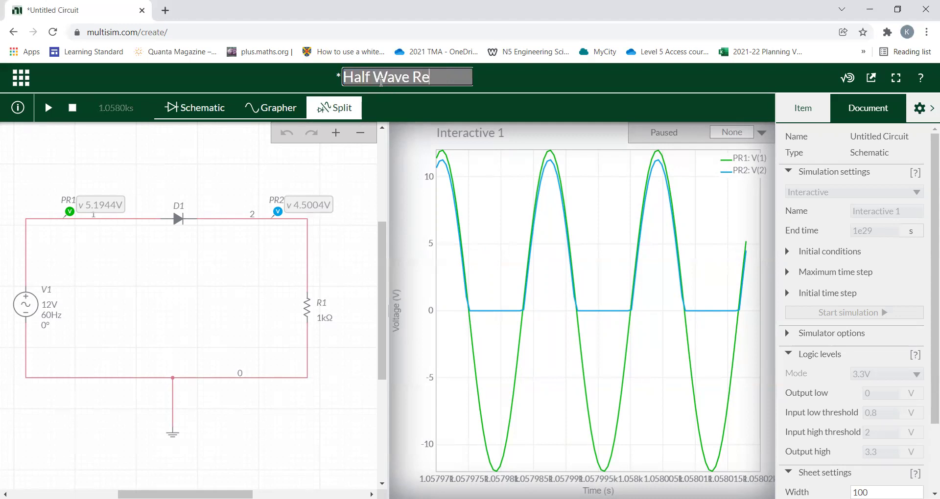
text(ctifier)
key(BackSpace)
key(BackSpace)
key(BackSpace)
text(ier)
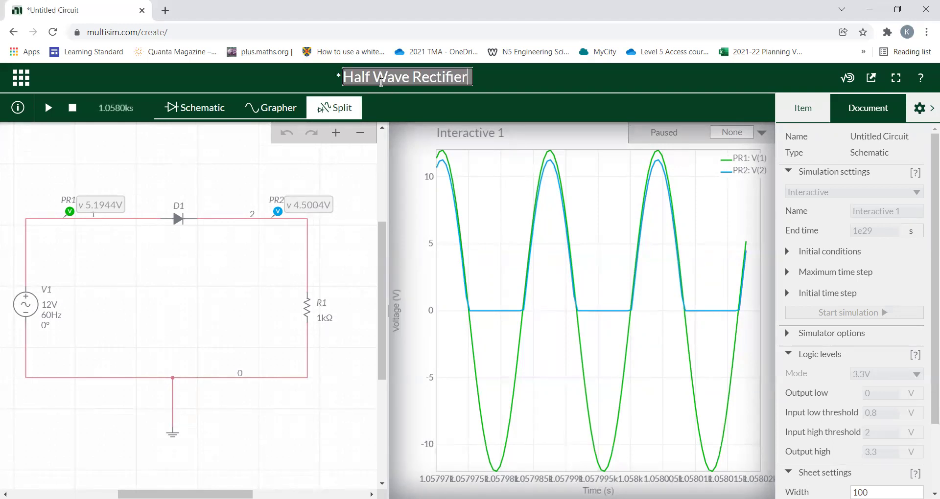